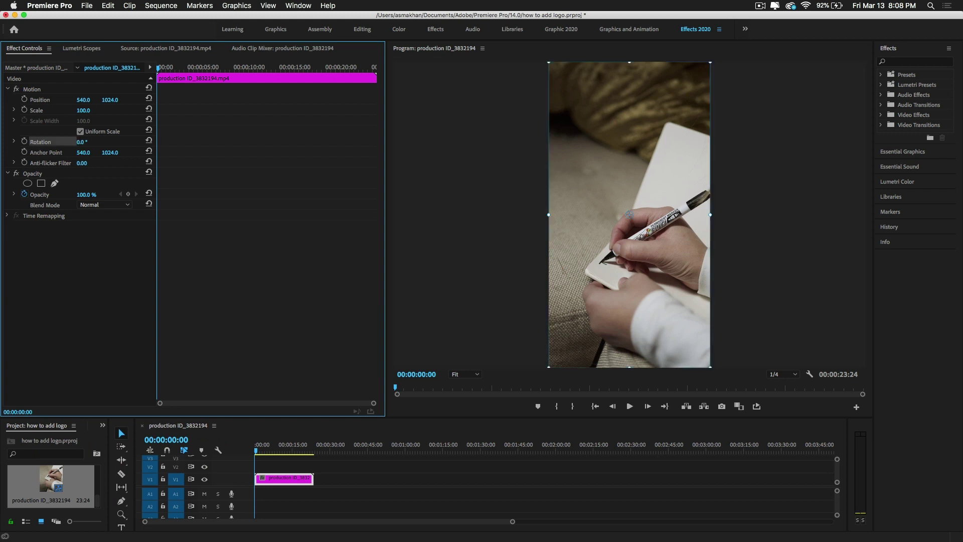
- Set the vertical writing clip's Motion Rotation to exactly 90°
mouse_move(81, 142)
left_mouse_down()
mouse_move(120, 142)
mouse_move(53, 142)
mouse_move(124, 142)
mouse_move(81, 142)
left_mouse_up()
type("91")
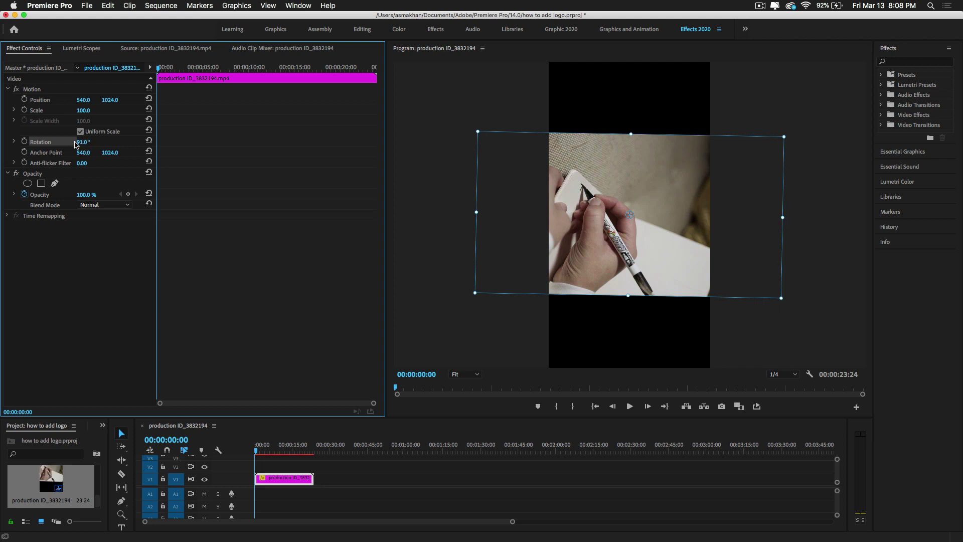
left_click(85, 141)
type("90")
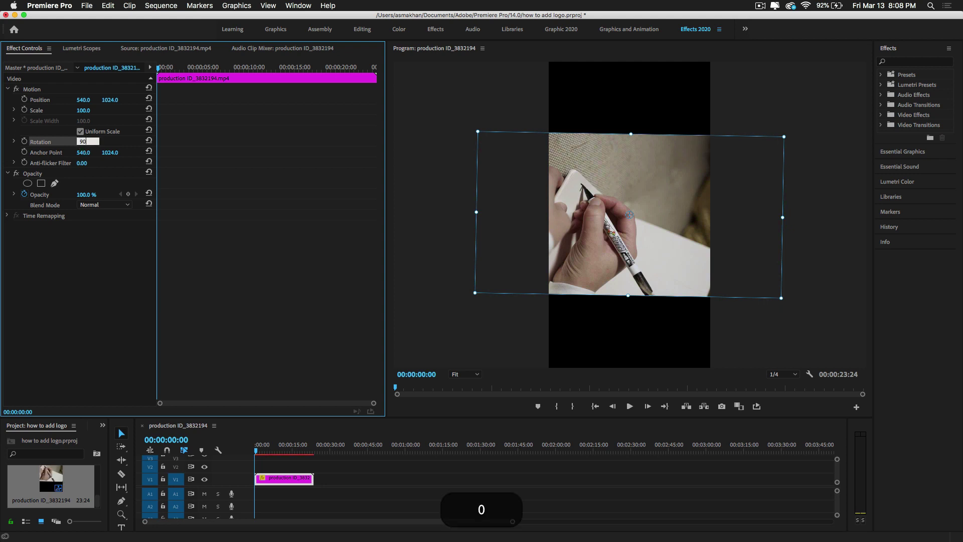
key("Return")
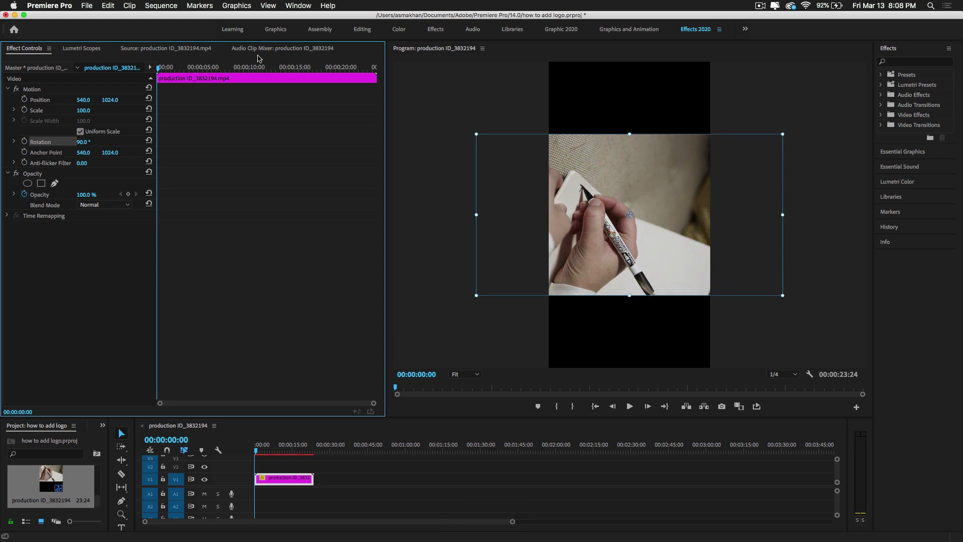
- Change the sequence frame size to 2048 × 1080 and accept deleting the old previews
left_click(159, 6)
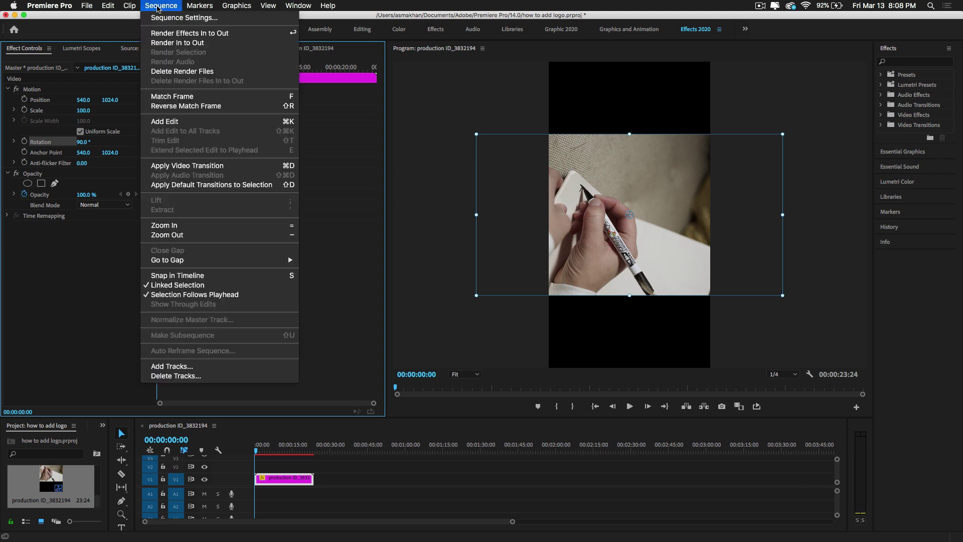
left_click(162, 18)
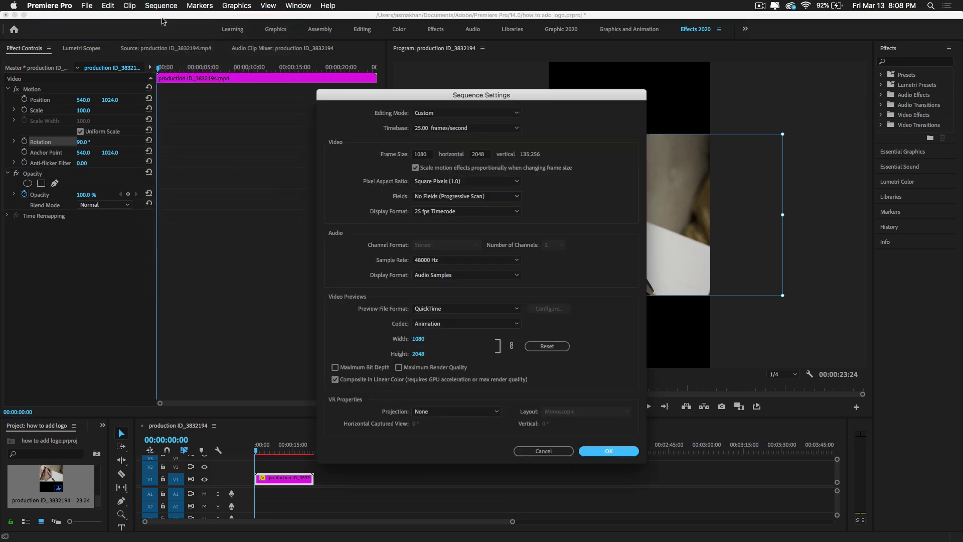
double_click(427, 155)
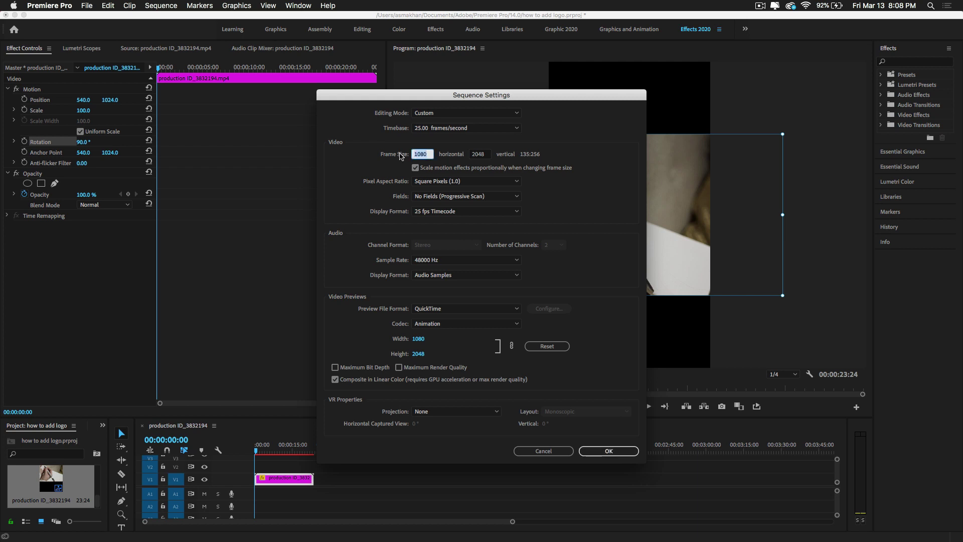
type("20")
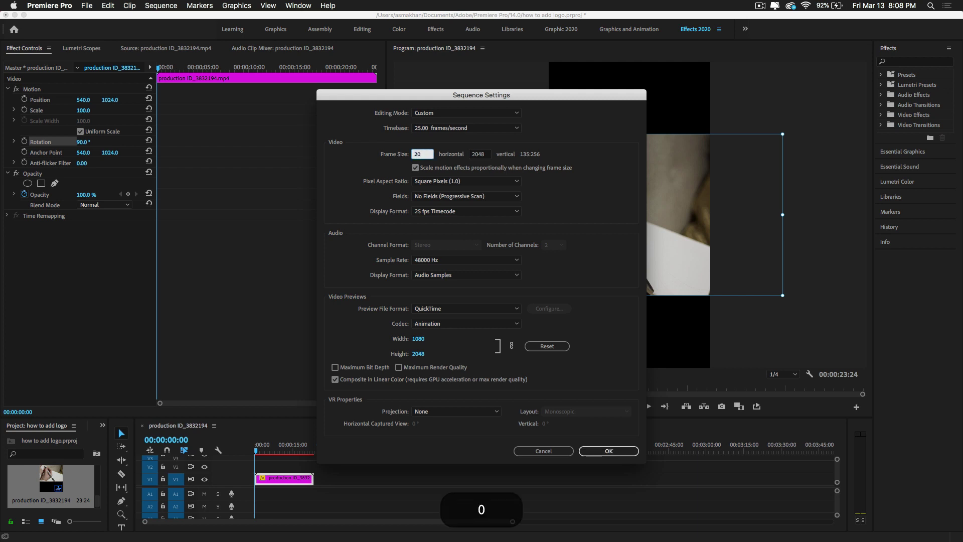
type("4")
type("8")
left_click(527, 174)
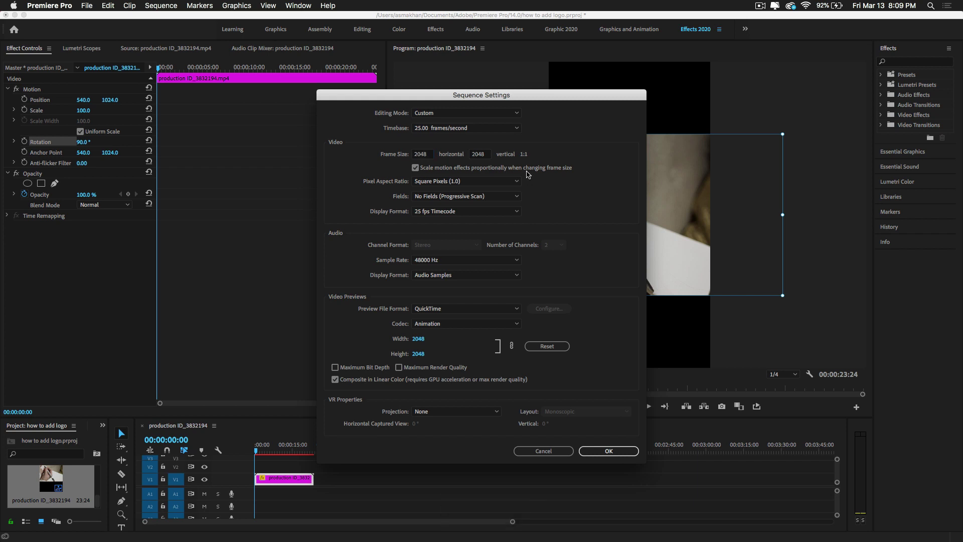
left_click(487, 154)
type("1080")
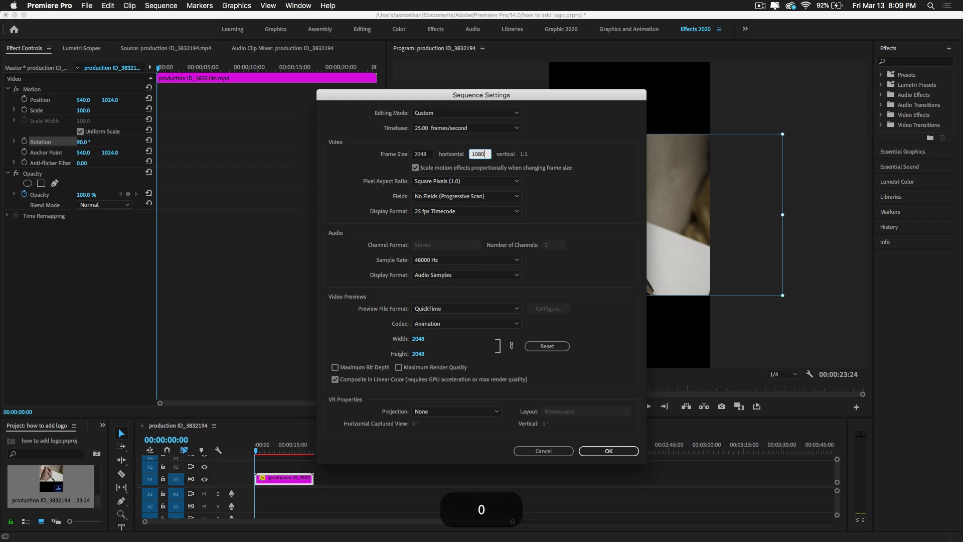
left_click(526, 205)
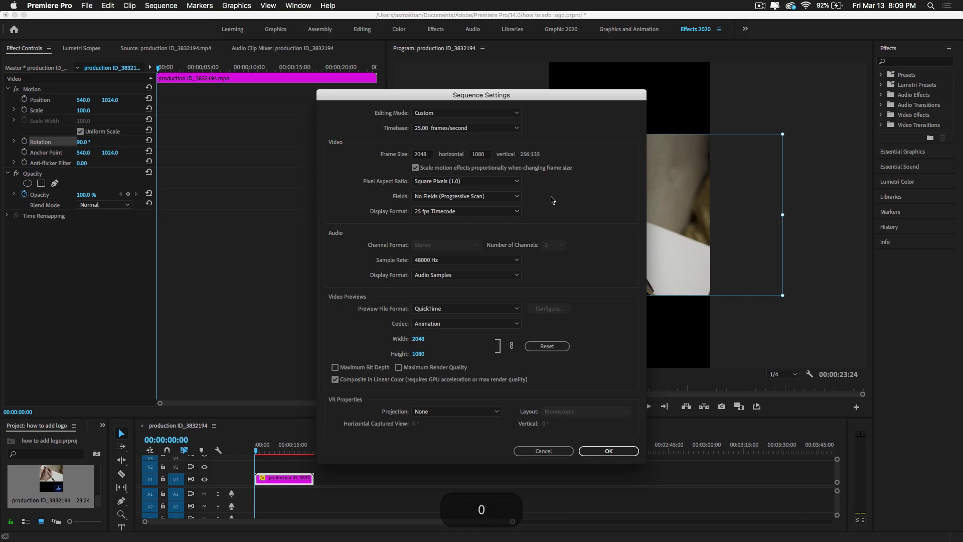
left_click(605, 451)
left_click(581, 292)
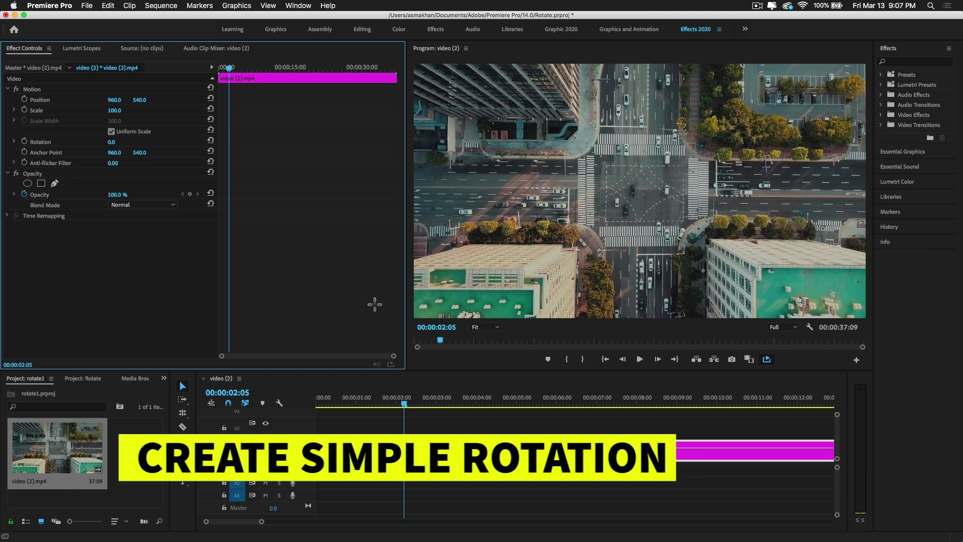
- Search the Effects panel for 'transform' and apply Transform to the aerial clip on V1
left_click(915, 62)
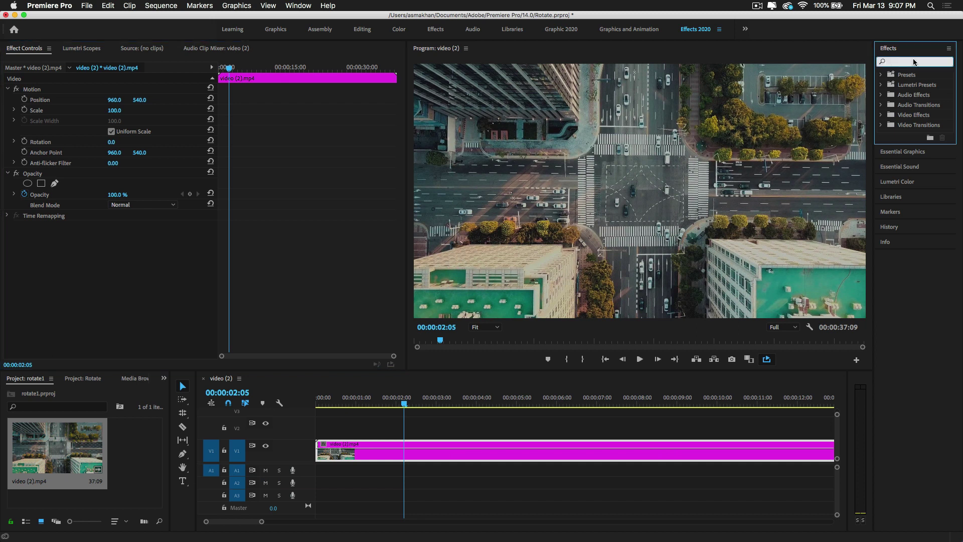
type("tra")
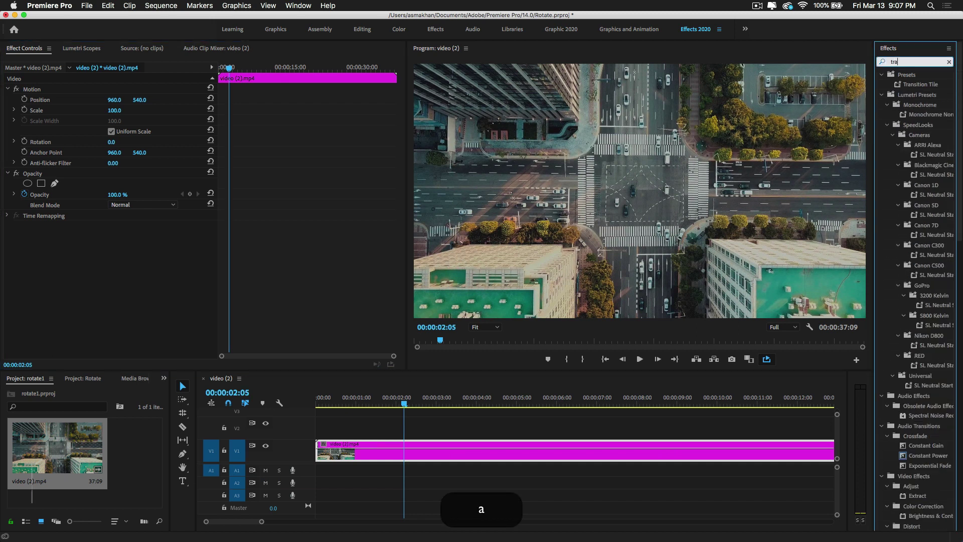
type("nsform")
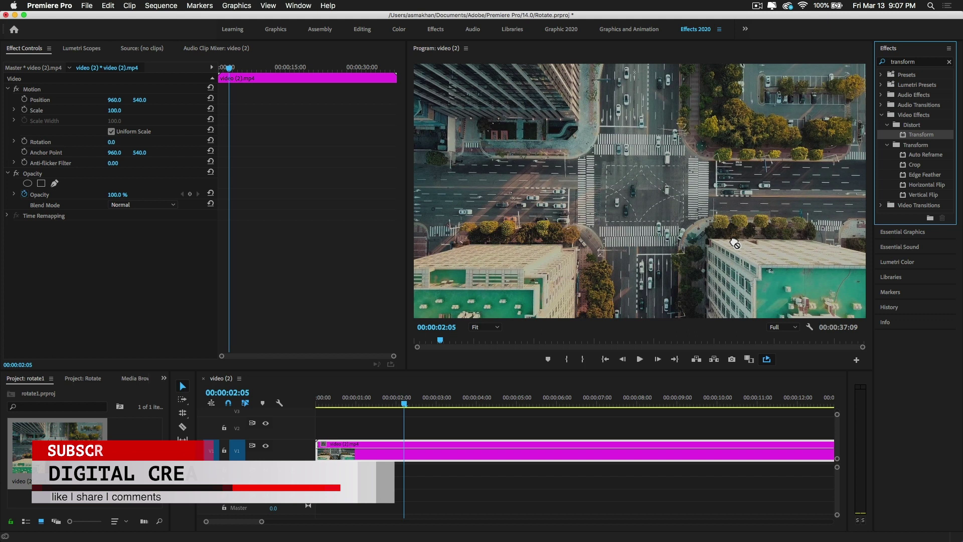
left_click_drag(920, 135, 376, 459)
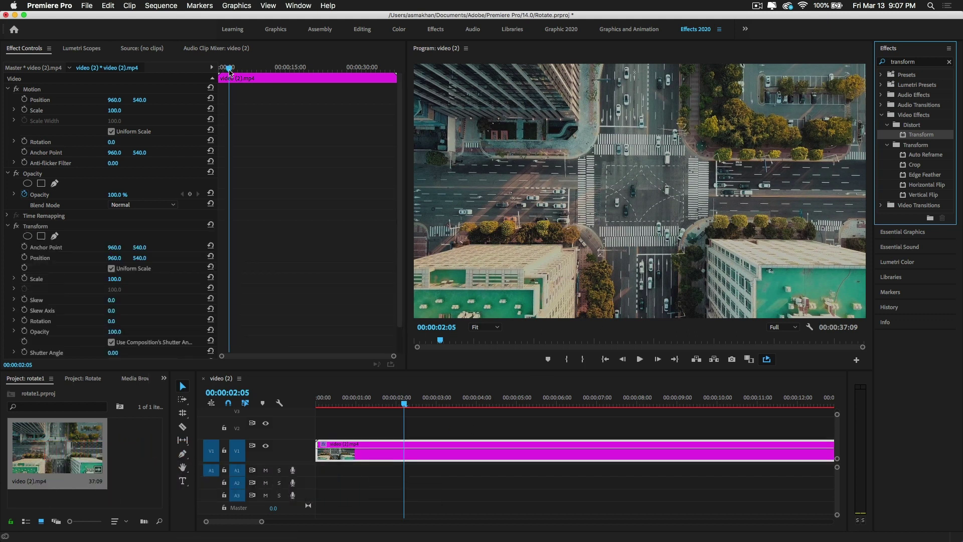
- Near the clip start, keyframe Transform Scale at 232 and Rotation at 21°
left_click_drag(229, 69, 223, 72)
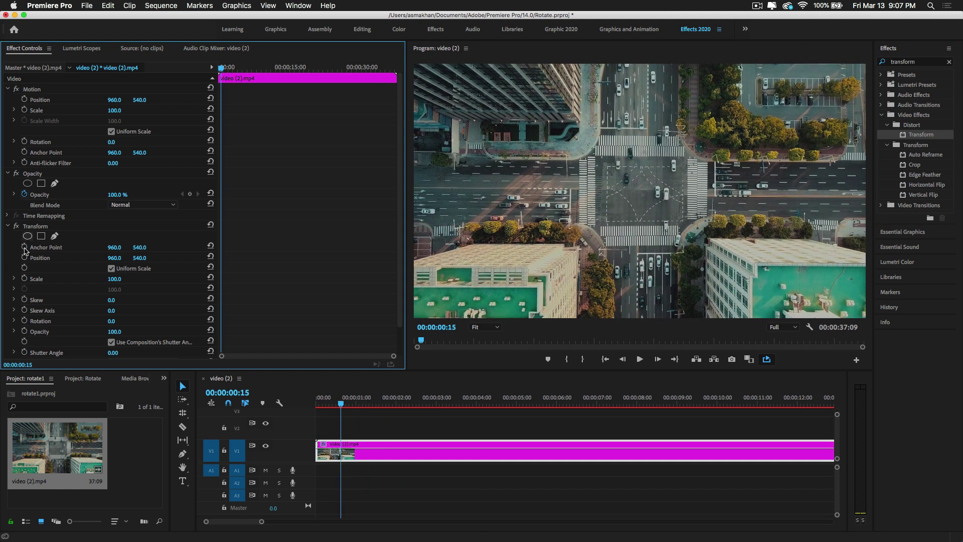
scroll(311, 181, "down", 3)
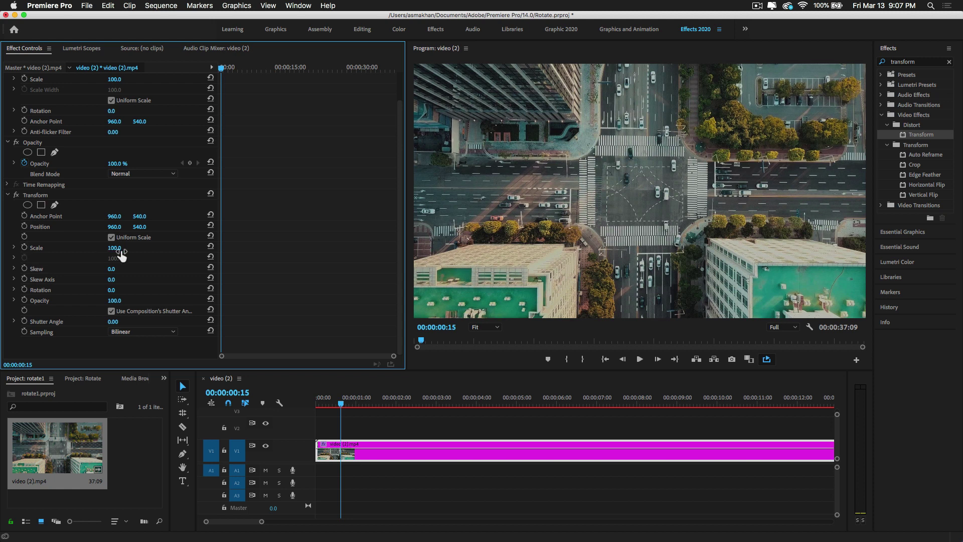
mouse_move(114, 248)
left_mouse_down()
mouse_move(157, 247)
mouse_move(138, 247)
left_mouse_up()
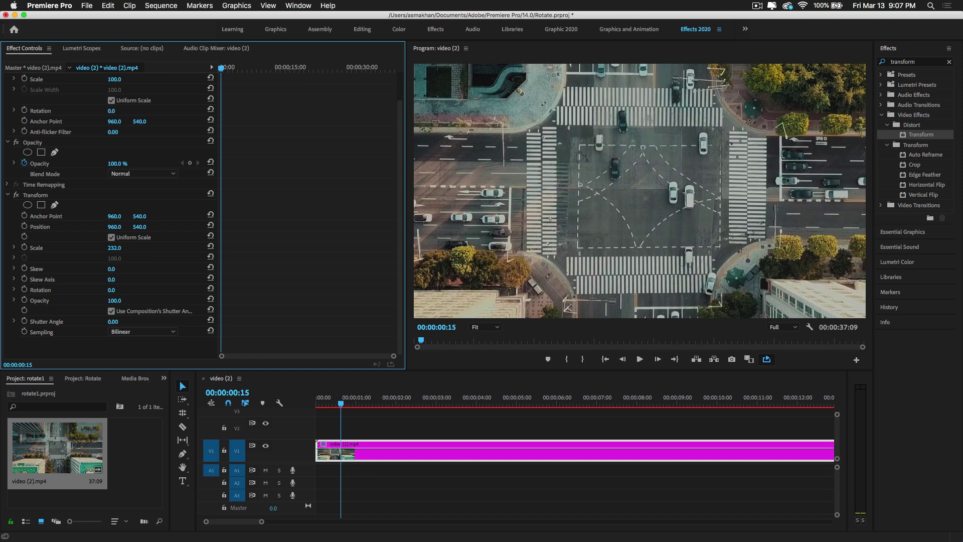
left_click(25, 247)
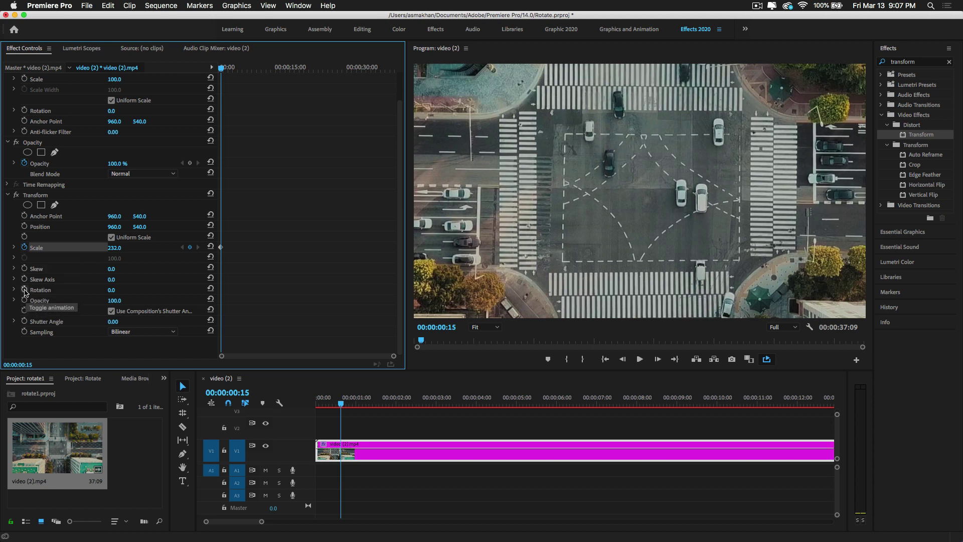
left_click(24, 290)
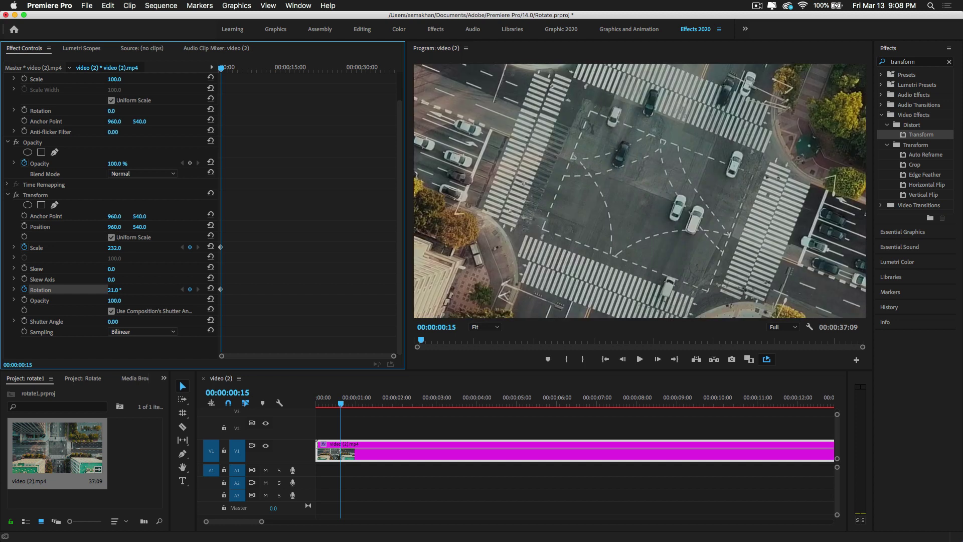
- Add later rotation keyframes, turning the shot to about -19° and then further counter-clockwise
left_click_drag(223, 73, 232, 79)
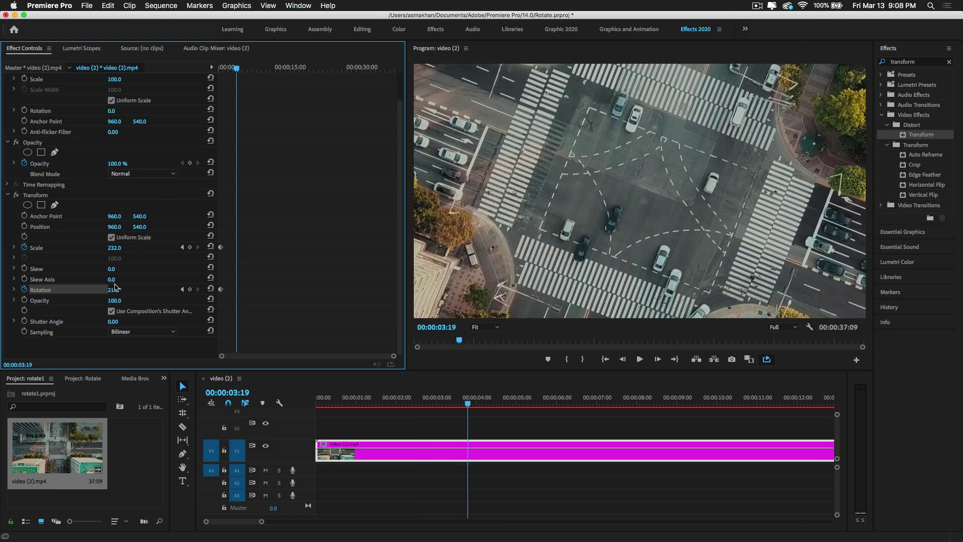
left_click_drag(117, 295, 110, 290)
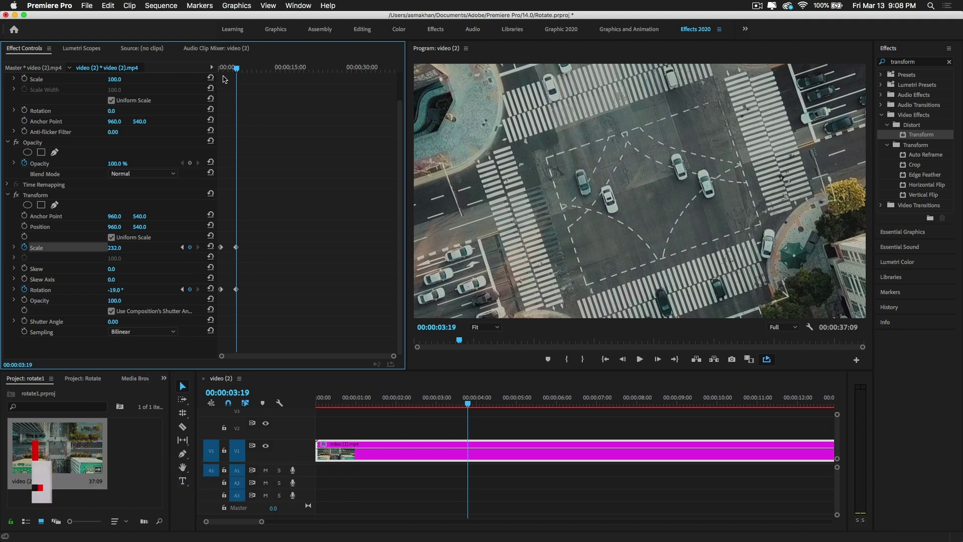
mouse_move(236, 68)
left_mouse_down()
mouse_move(234, 79)
mouse_move(250, 84)
left_mouse_up()
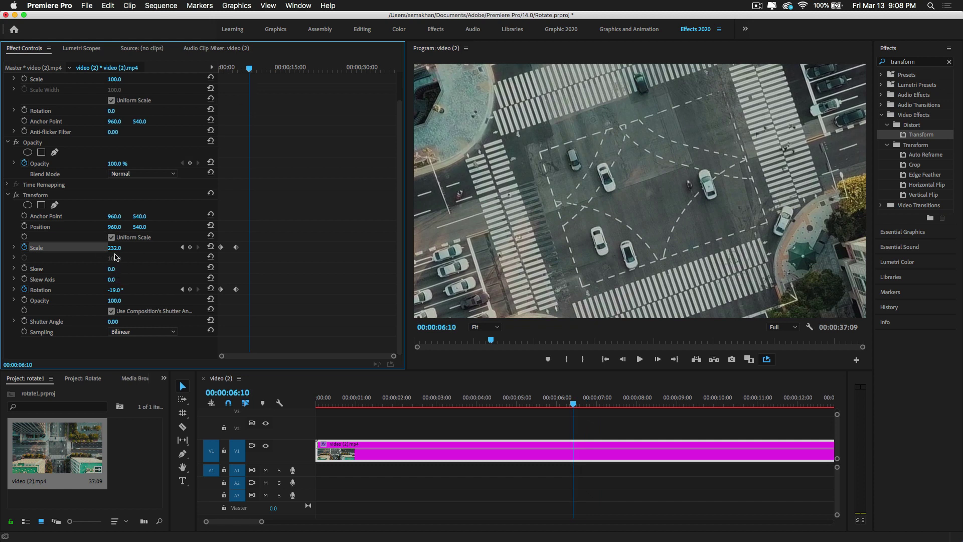
left_click_drag(117, 297, 117, 295)
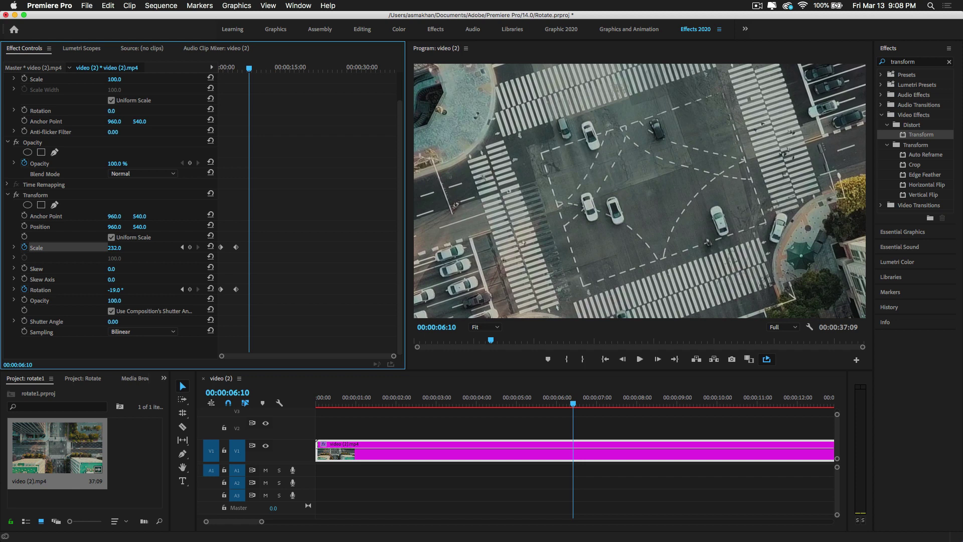
left_click_drag(115, 290, 111, 289)
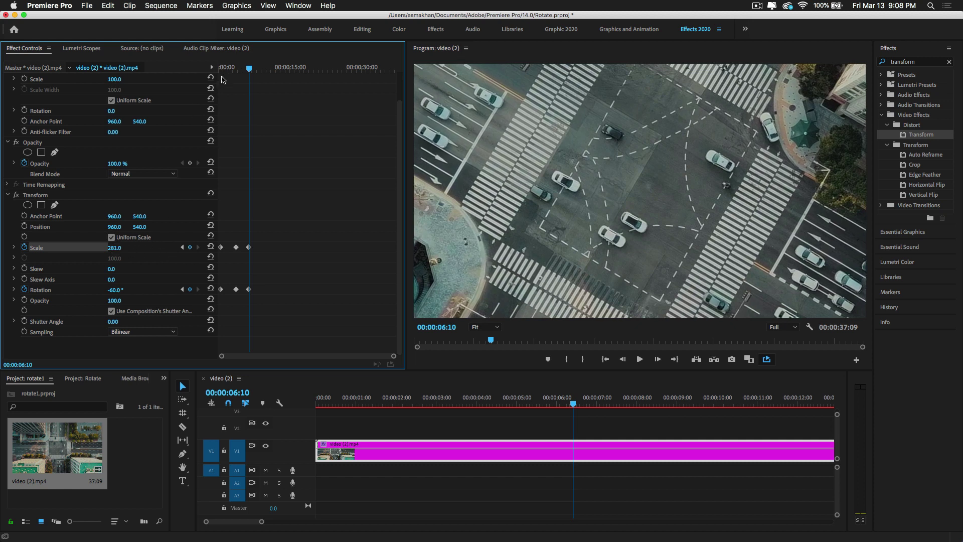
- Preview the animation, mark the out point at 7:16 and render previews
left_click(221, 68)
left_click_drag(221, 68, 256, 75)
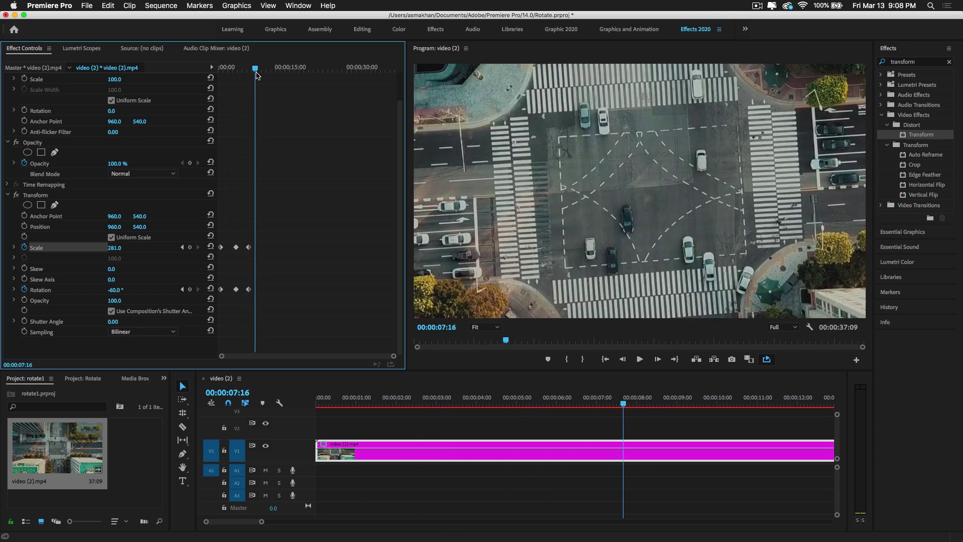
key("o")
key("Return")
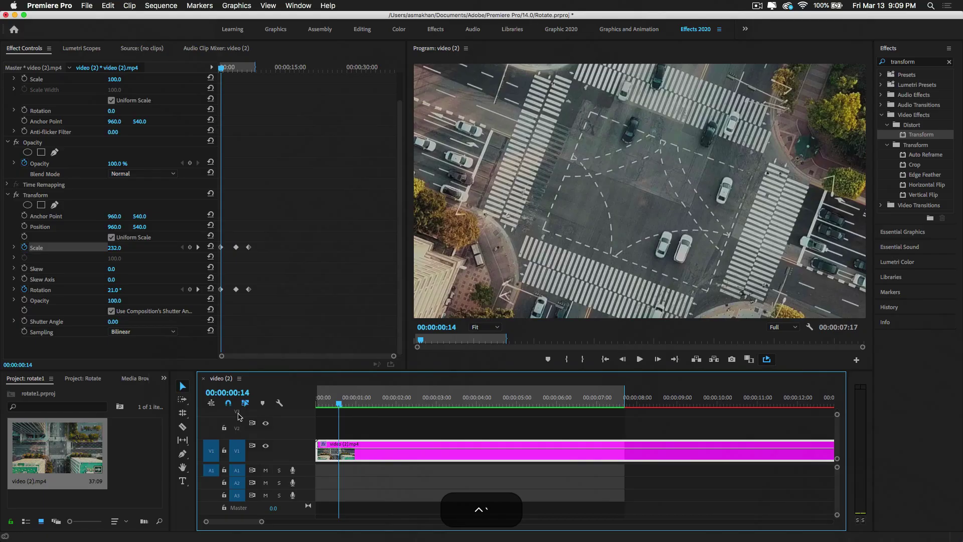
- Set all Scale and Rotation keyframes to Continuous Bezier, preview, then move to about nine seconds
left_click(331, 404)
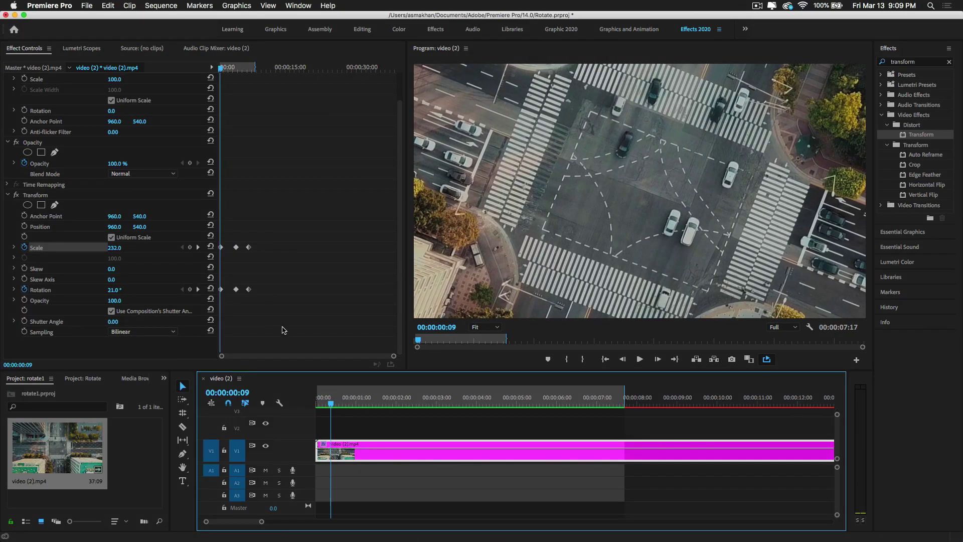
left_click_drag(283, 327, 195, 201)
right_click(249, 247)
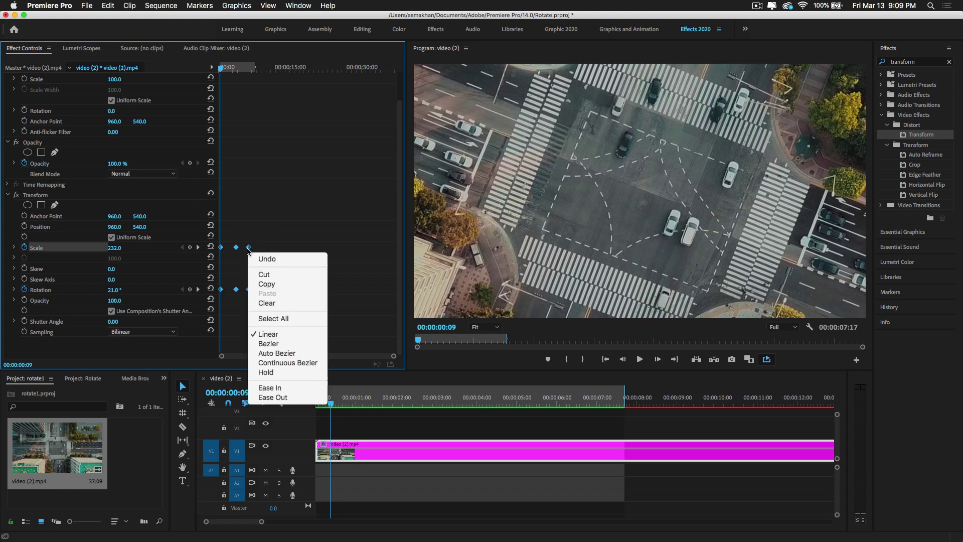
left_click(273, 364)
key("space")
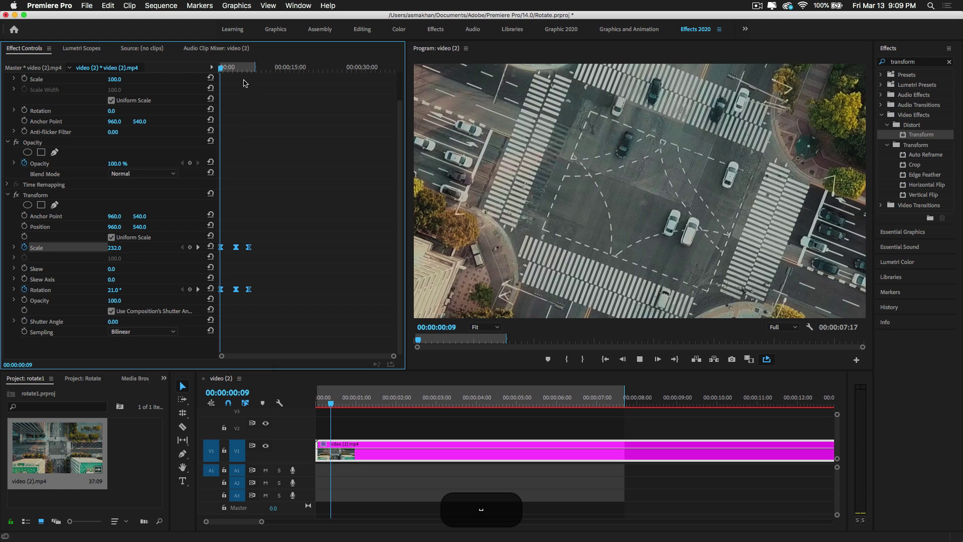
left_click_drag(245, 83, 265, 81)
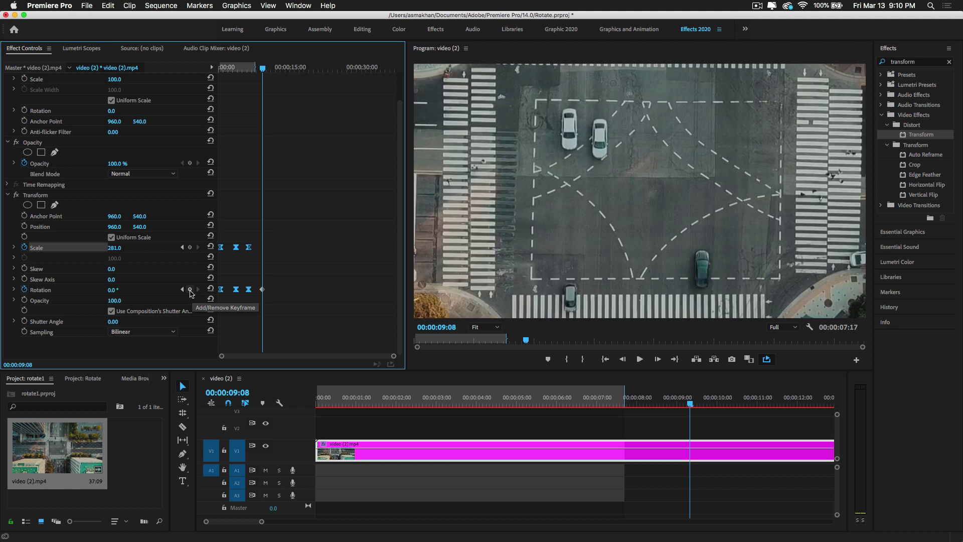
- Reset Scale to 100 at nine seconds, make the final keyframes Continuous Bezier, and scrub to check
left_click(210, 247)
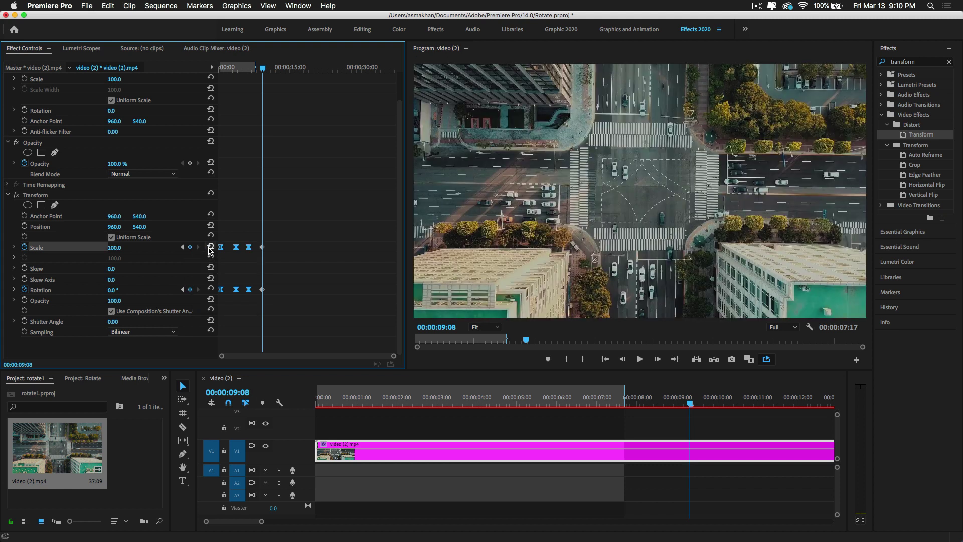
right_click(262, 247)
left_click(296, 360)
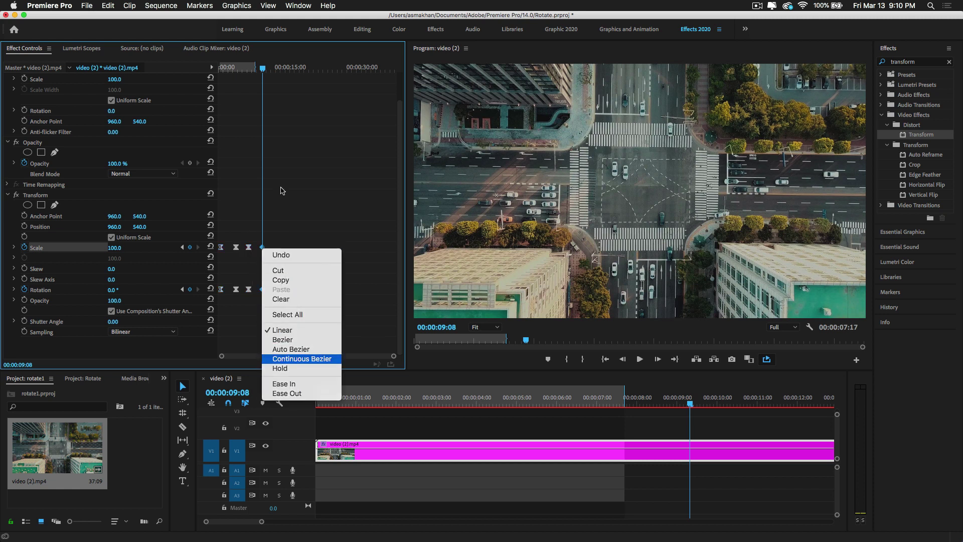
left_click_drag(262, 70, 259, 71)
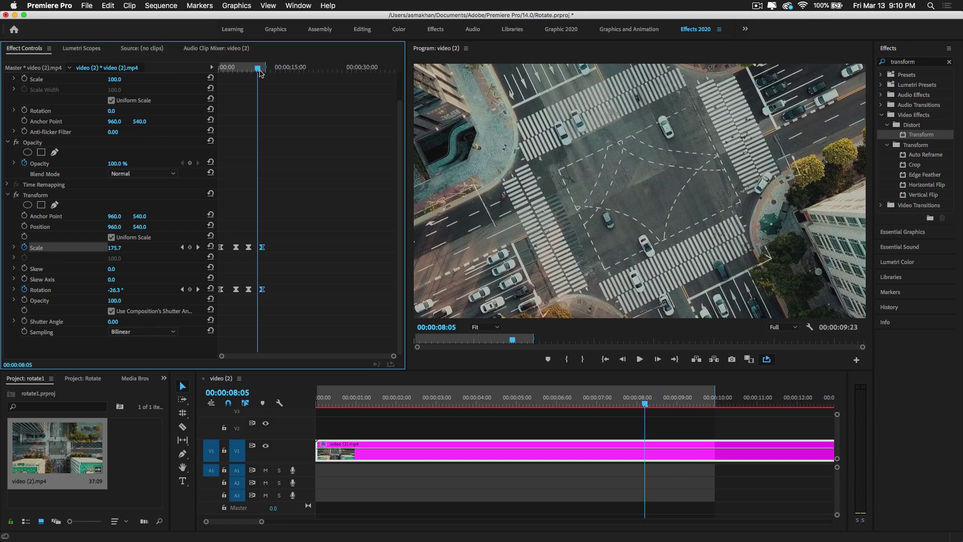
mouse_move(253, 69)
left_mouse_down()
mouse_move(260, 74)
mouse_move(245, 69)
left_mouse_up()
- Render the extended range, play it back, and return to the sequence start
key("Return")
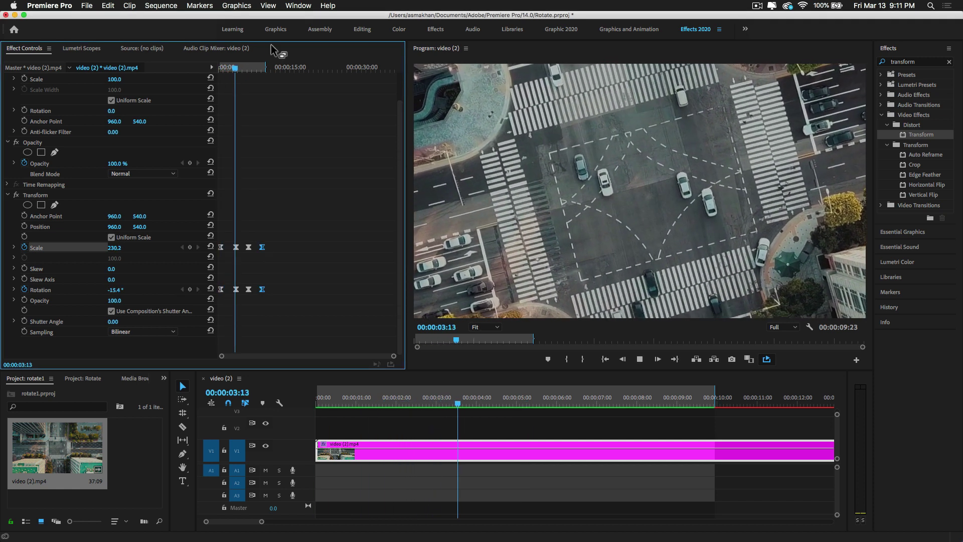
key("space")
key("Up")
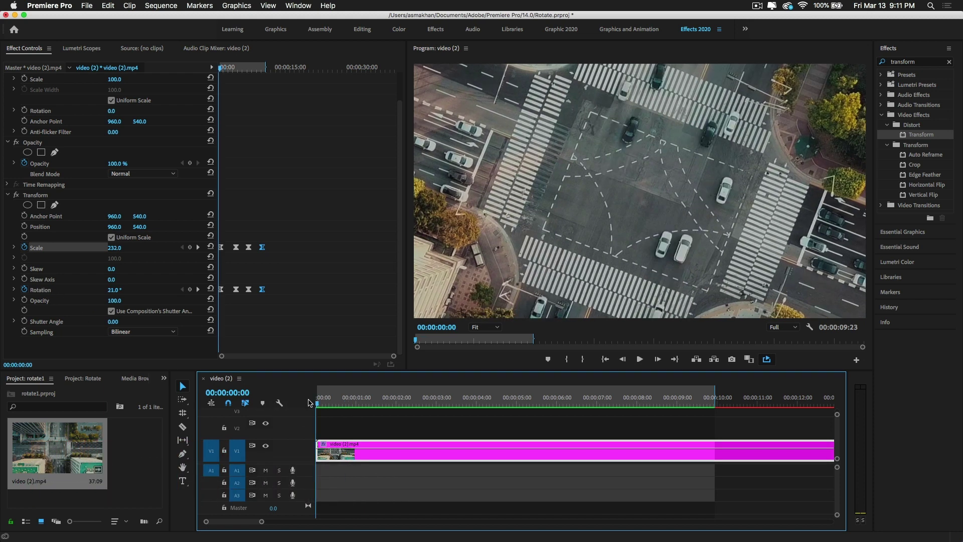
key("space")
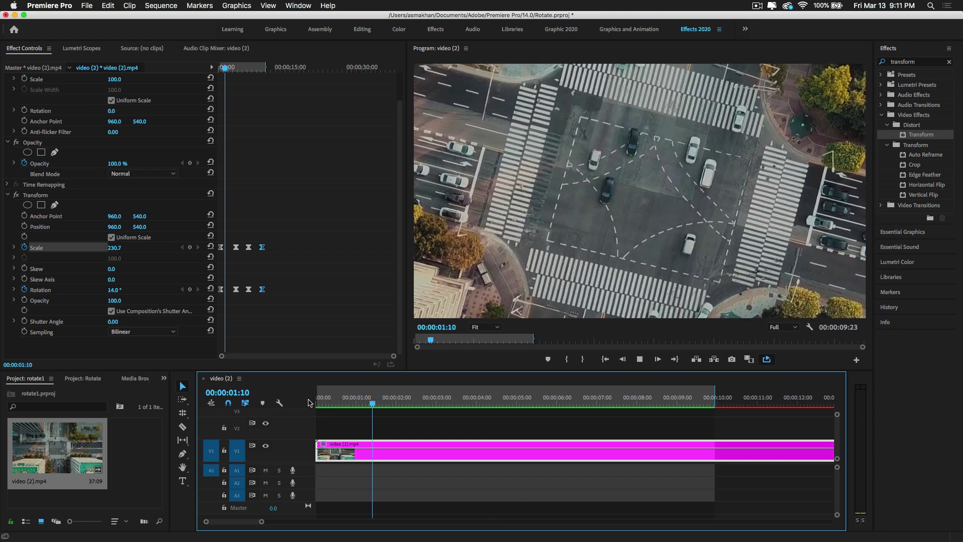